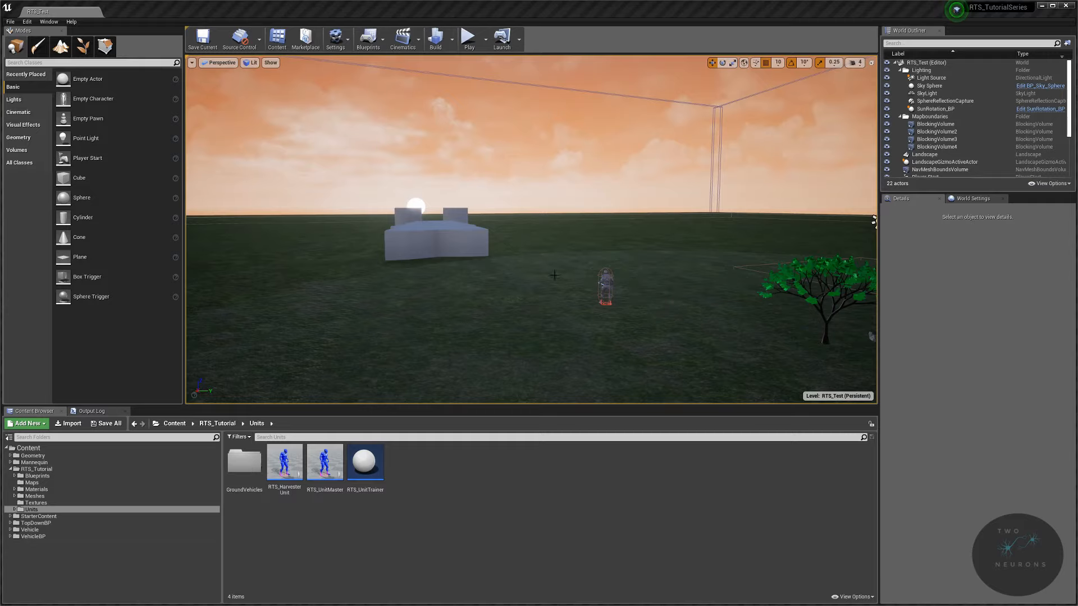
right_drag(554, 275, 654, 276)
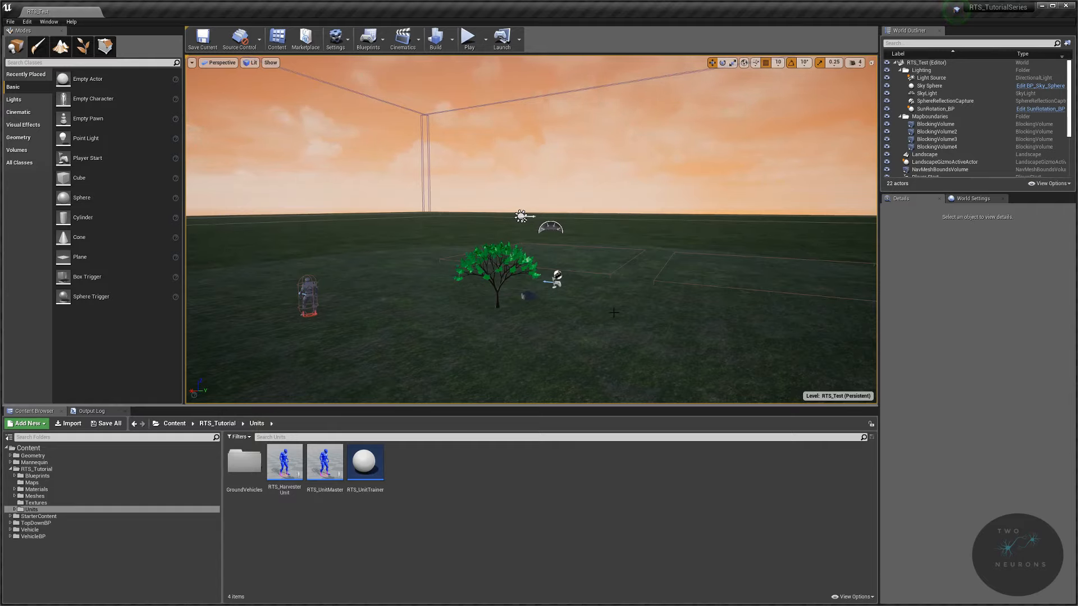
right_drag(618, 294, 539, 298)
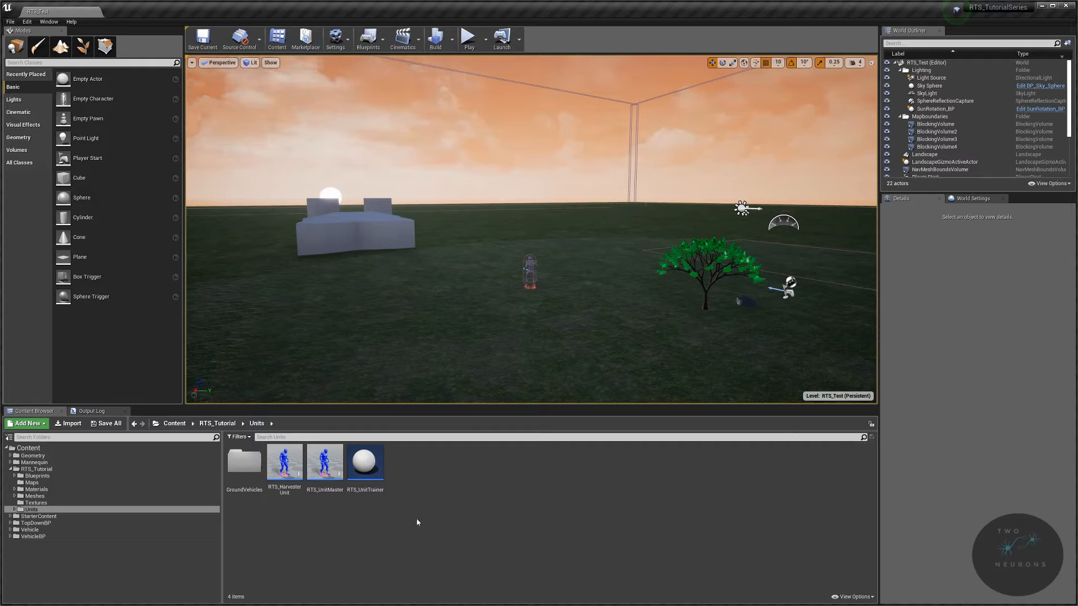
Step: Open the RTS_UnitMaster and RTS_HarvesterUnit blueprints from the Units folder, returning to the level editor
mouse_move(335, 470)
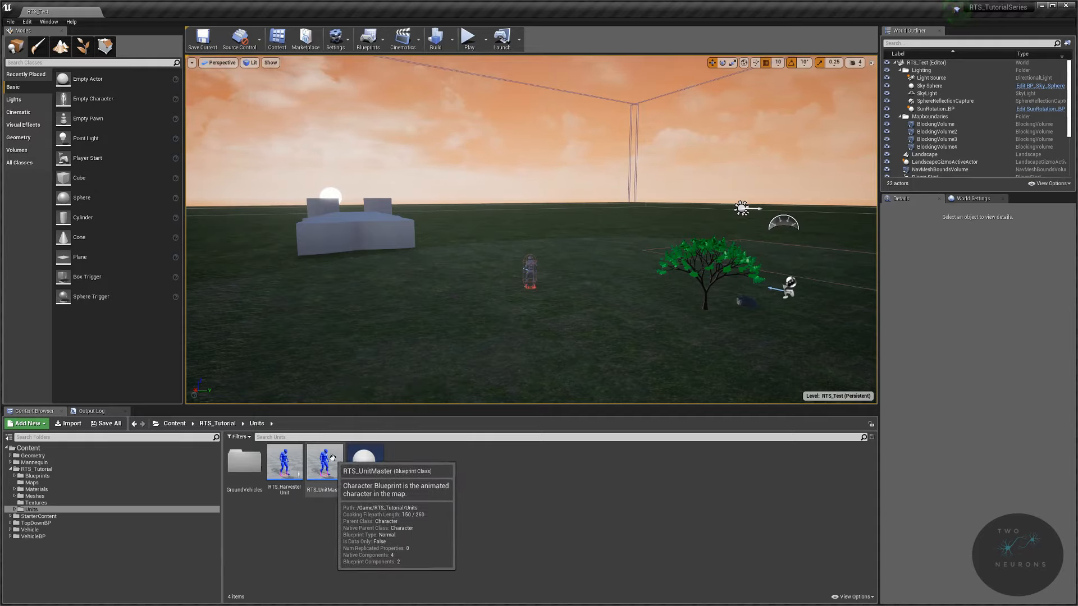
mouse_move(368, 473)
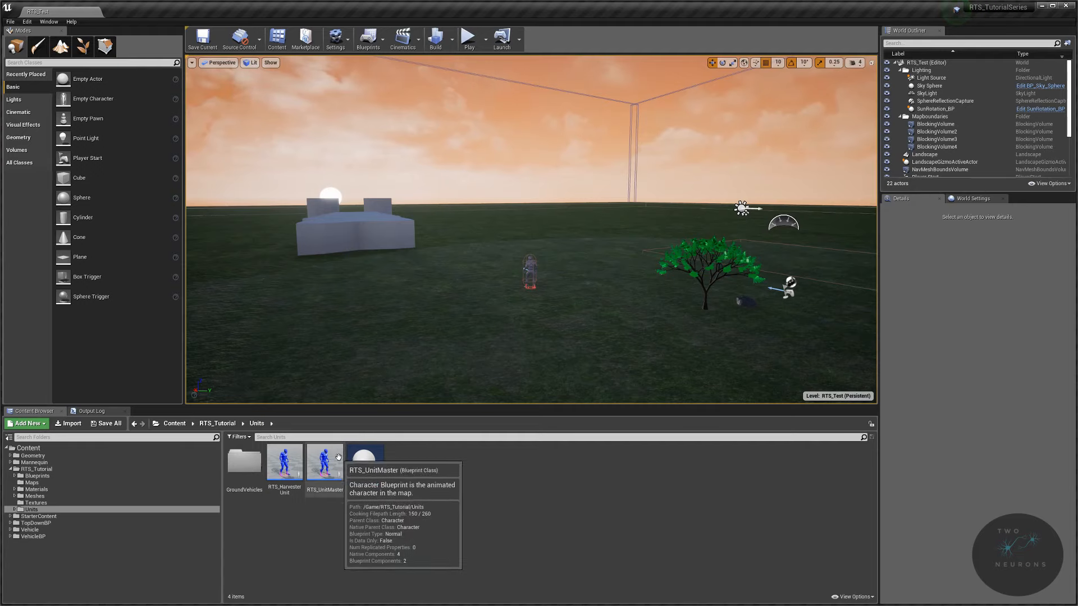
click(337, 459)
double_click(337, 459)
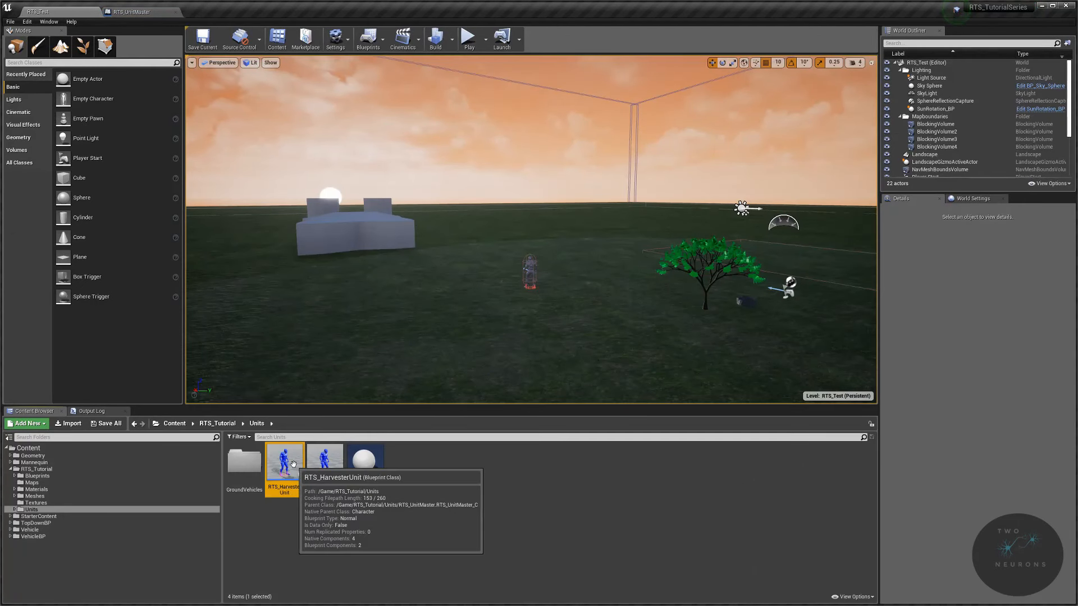
double_click(296, 463)
click(66, 12)
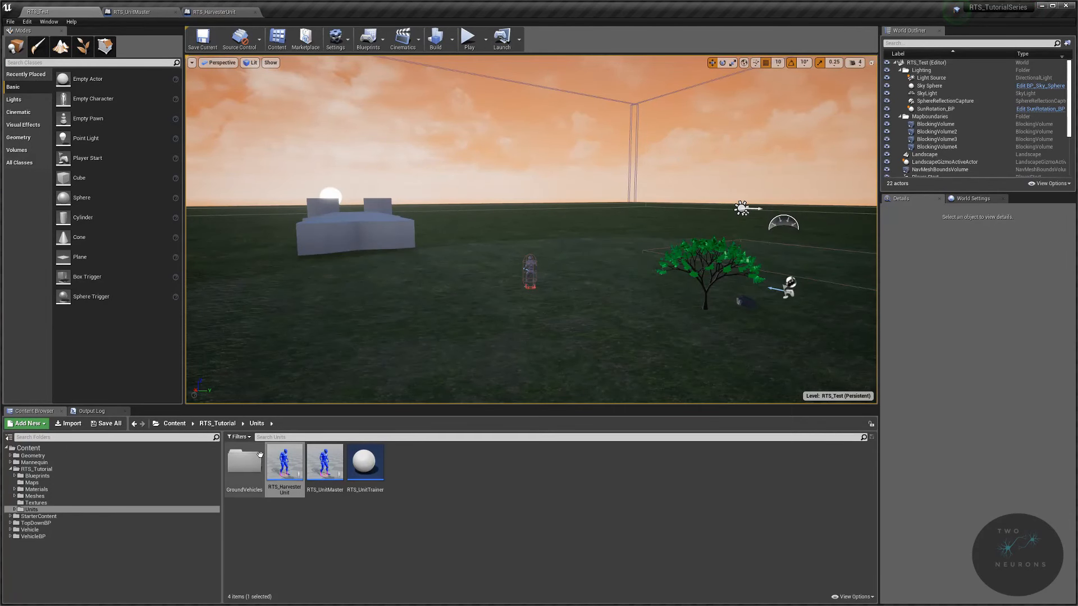
Step: Open the RTS_GroundVehicleMaster blueprint from the GroundVehicles folder and return to the level editor
click(260, 459)
double_click(260, 459)
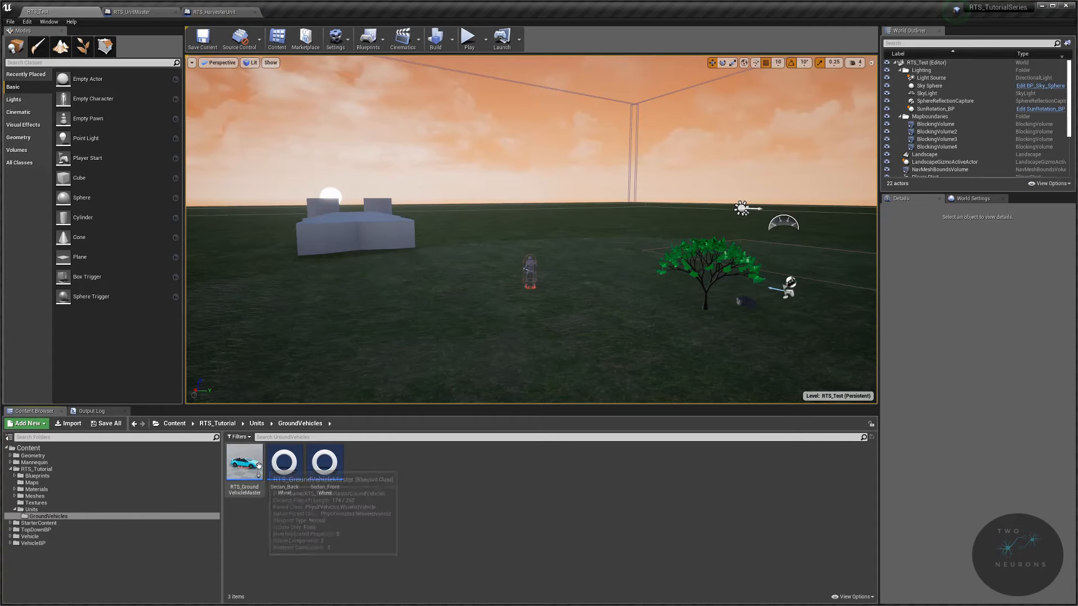
double_click(244, 466)
click(55, 14)
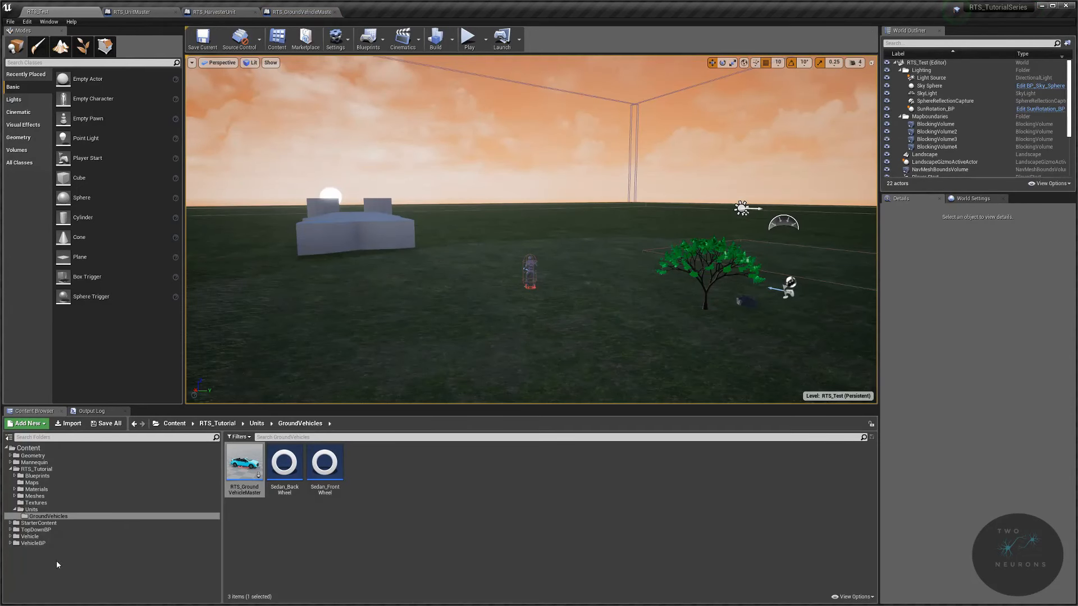
Step: Open the RTS_BuildingMaster_BP blueprint from the Buildings folder and the BuildingInfo_HUD widget from the Widgets folder
click(66, 477)
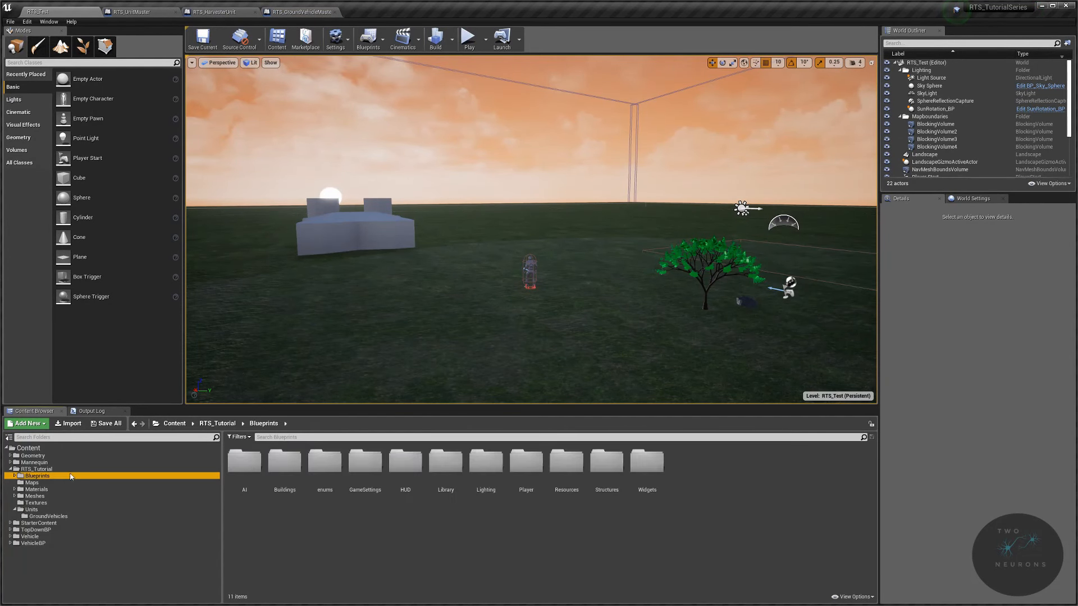
double_click(285, 463)
double_click(419, 466)
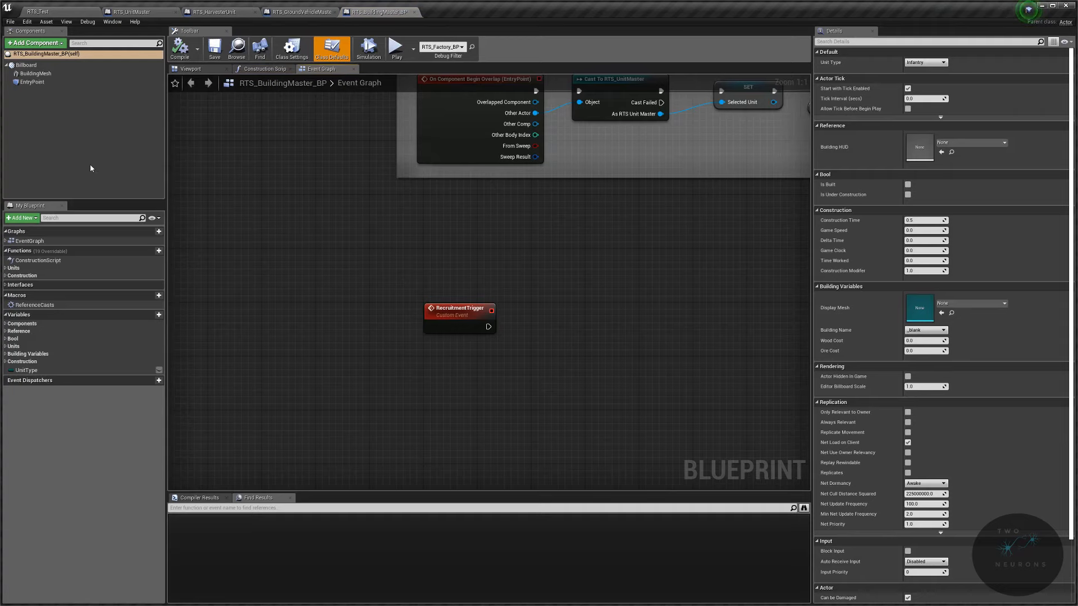
click(38, 11)
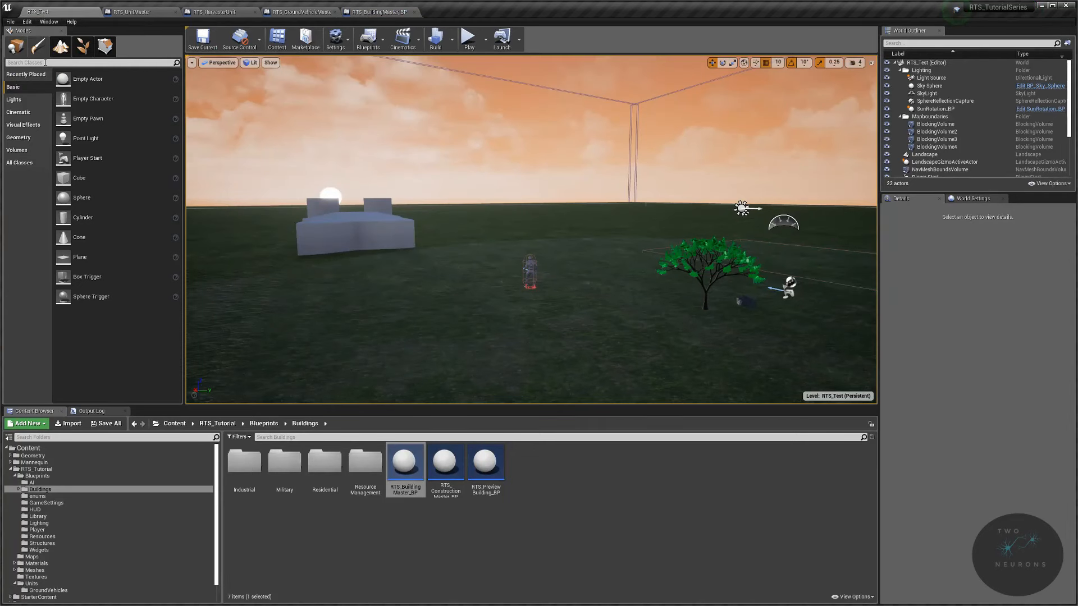
click(67, 549)
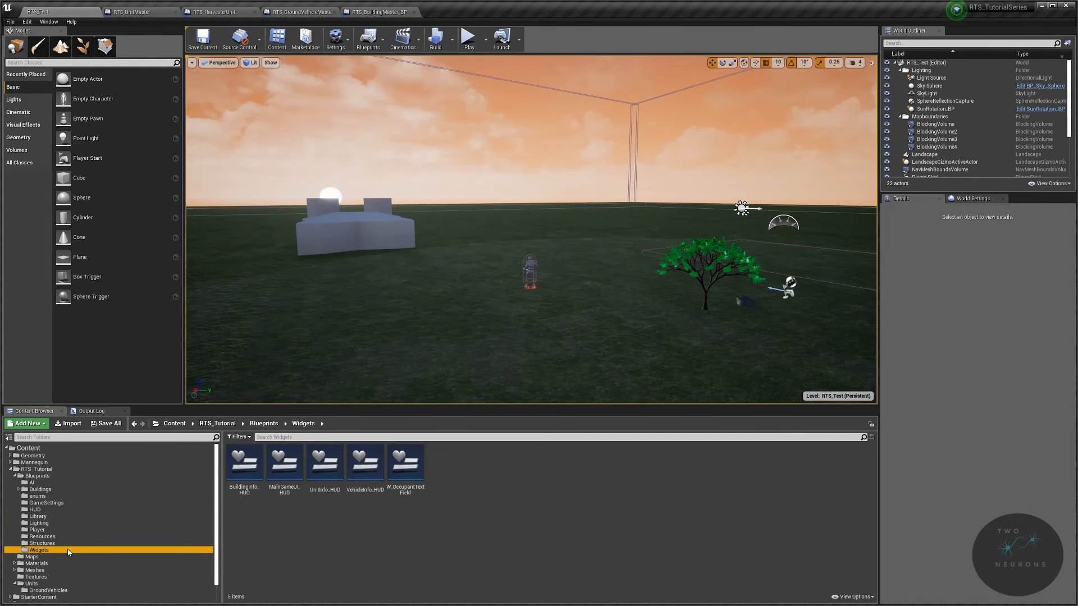
double_click(244, 465)
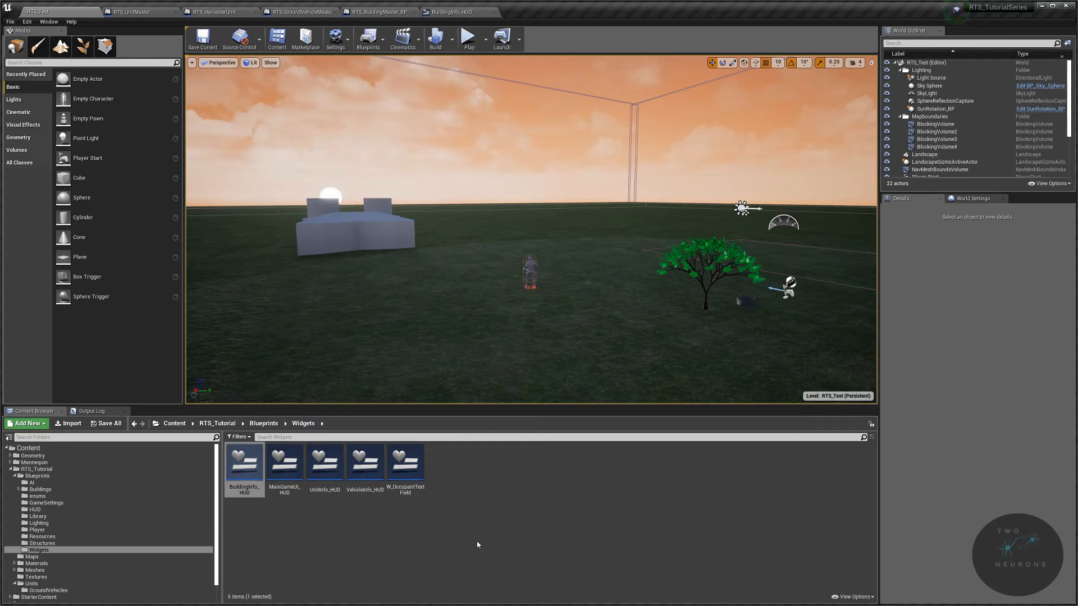
Step: Create a widget blueprint named W_DisplayStatus in the Widgets folder
right_click(492, 484)
mouse_move(536, 468)
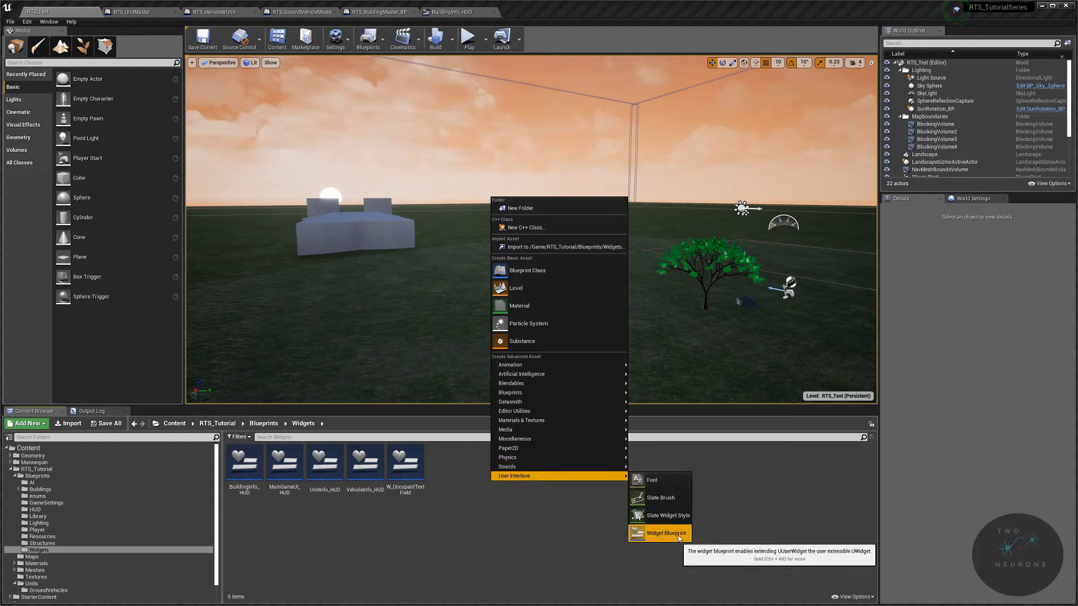
click(679, 533)
text(W_)
text(DisplayStatus)
key(Return)
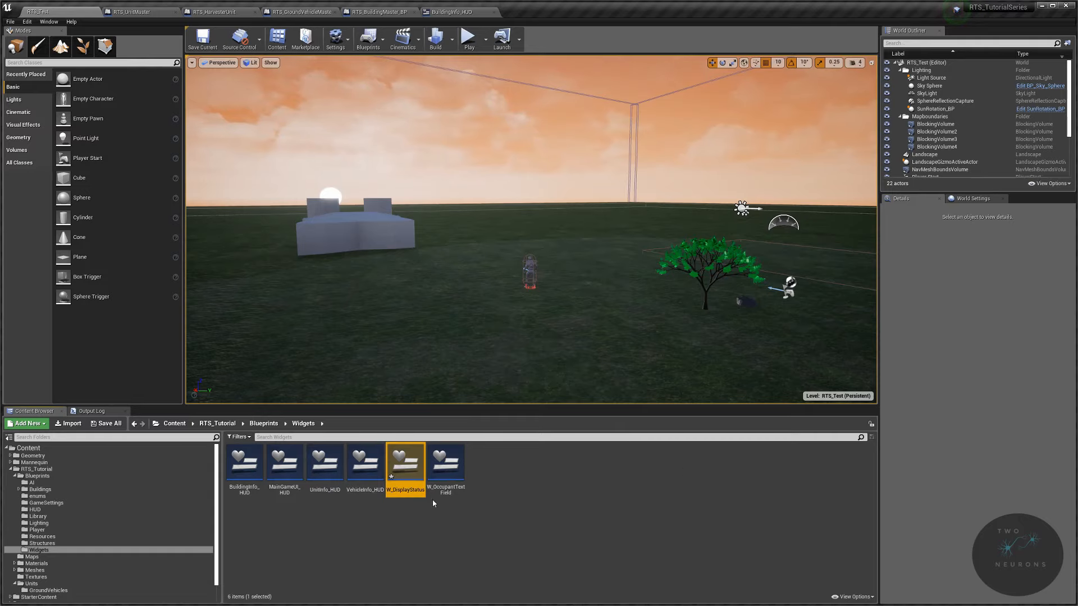
Step: Open W_DisplayStatus and add a progress bar to its canvas panel
double_click(415, 476)
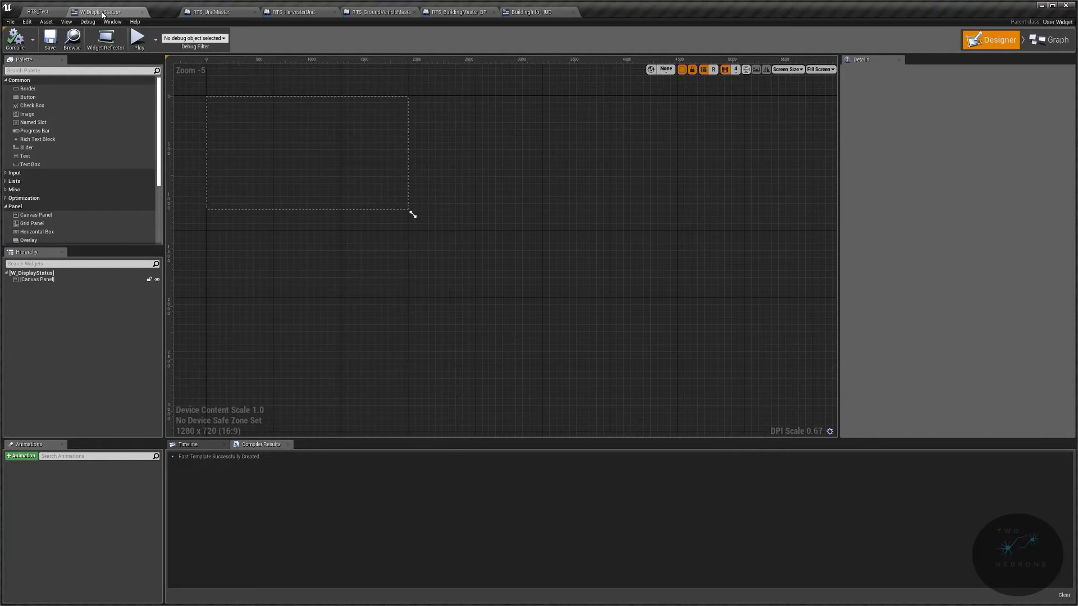
scroll(586, 286, up, 5)
right_drag(585, 286, 501, 323)
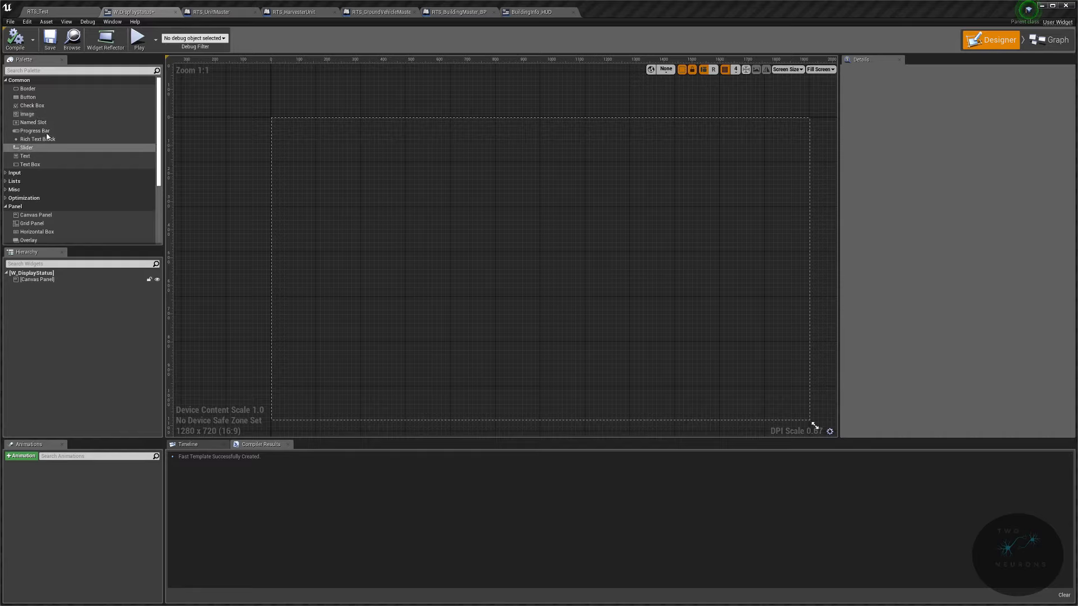
drag(39, 131, 35, 279)
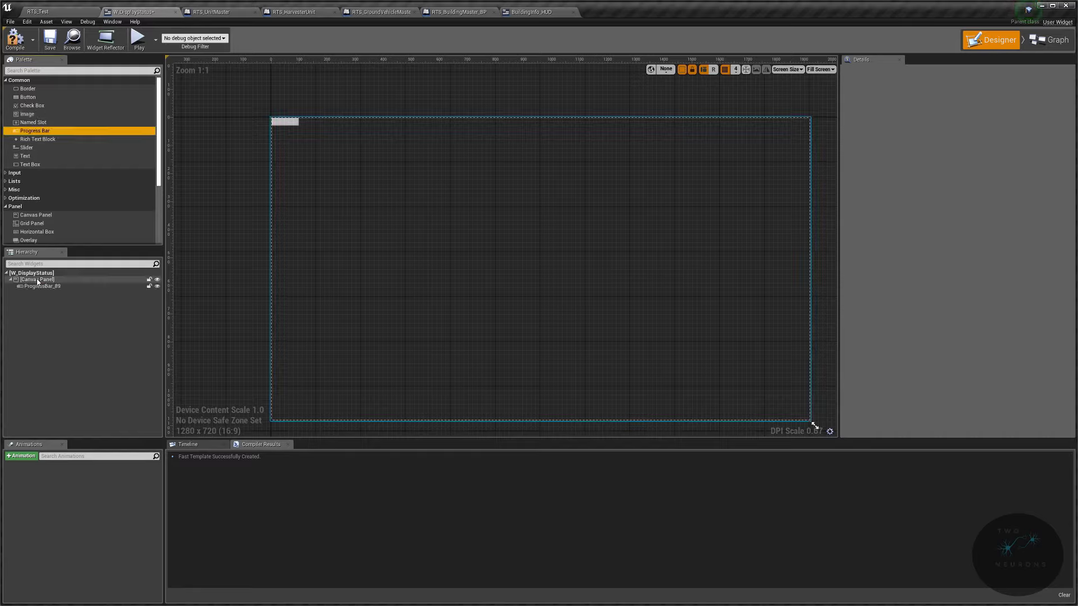
Step: Rename the progress bar as HealthProfBar
click(42, 286)
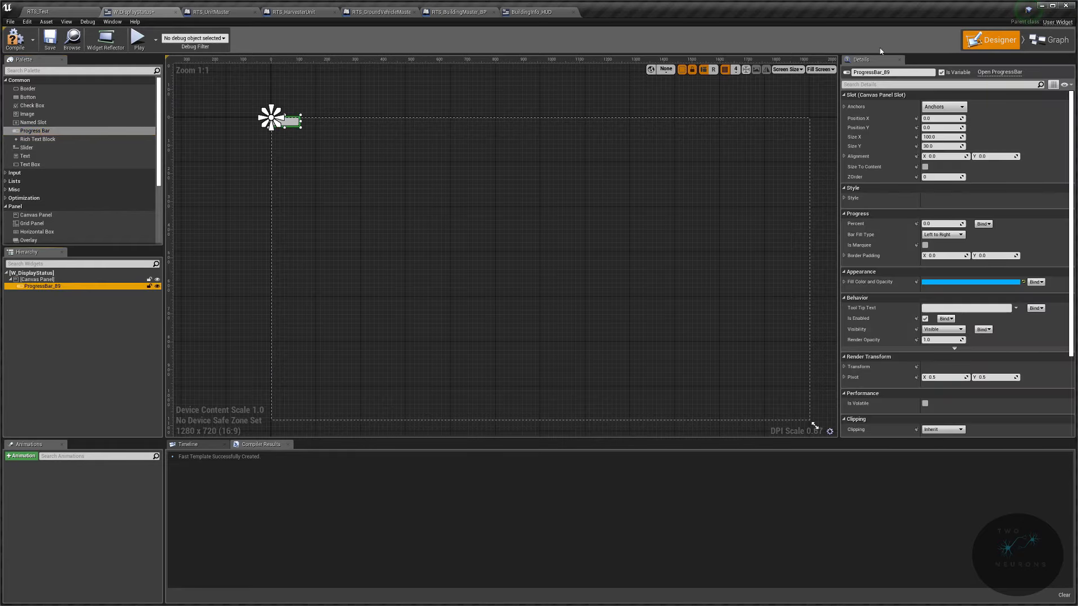
click(897, 72)
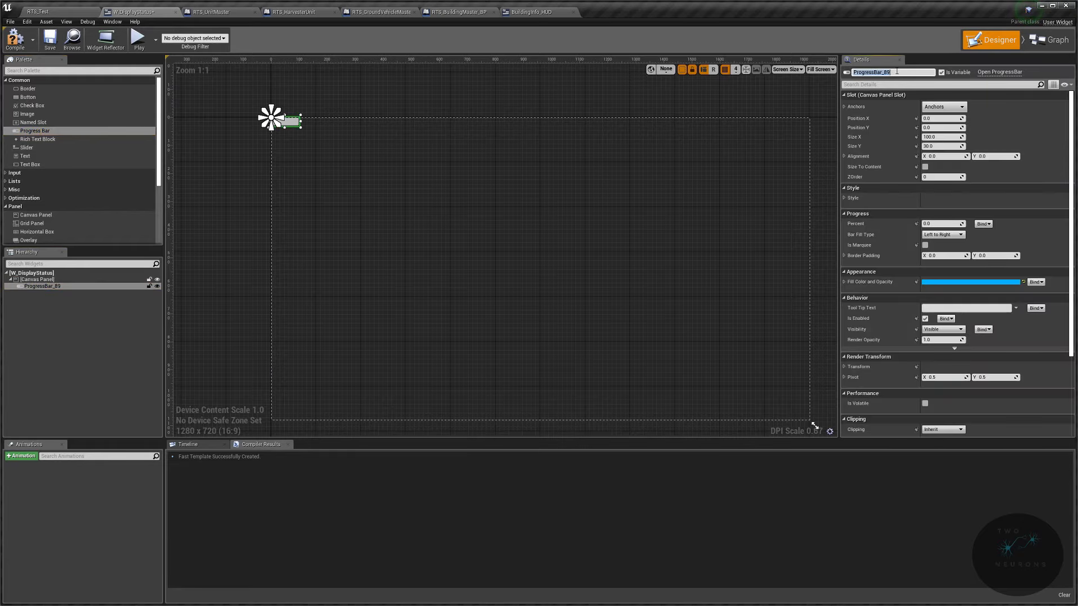
text(HealthProfBar)
key(Return)
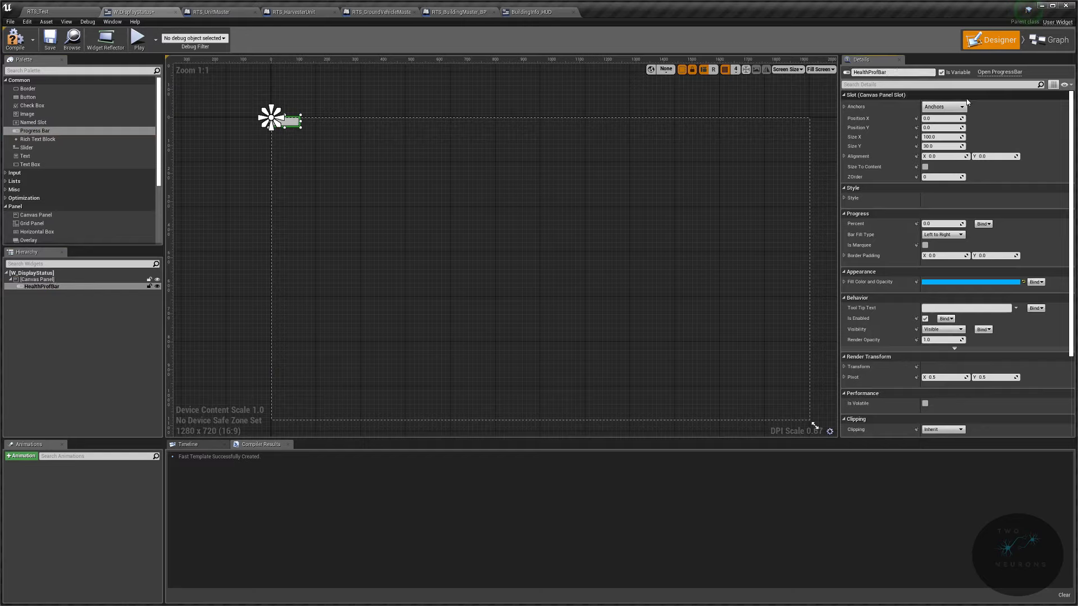
Step: Anchor HealthProfBar to the centre of the canvas and set its X and Y positions to 0
click(943, 106)
click(966, 159)
click(943, 118)
text(0)
key(Tab)
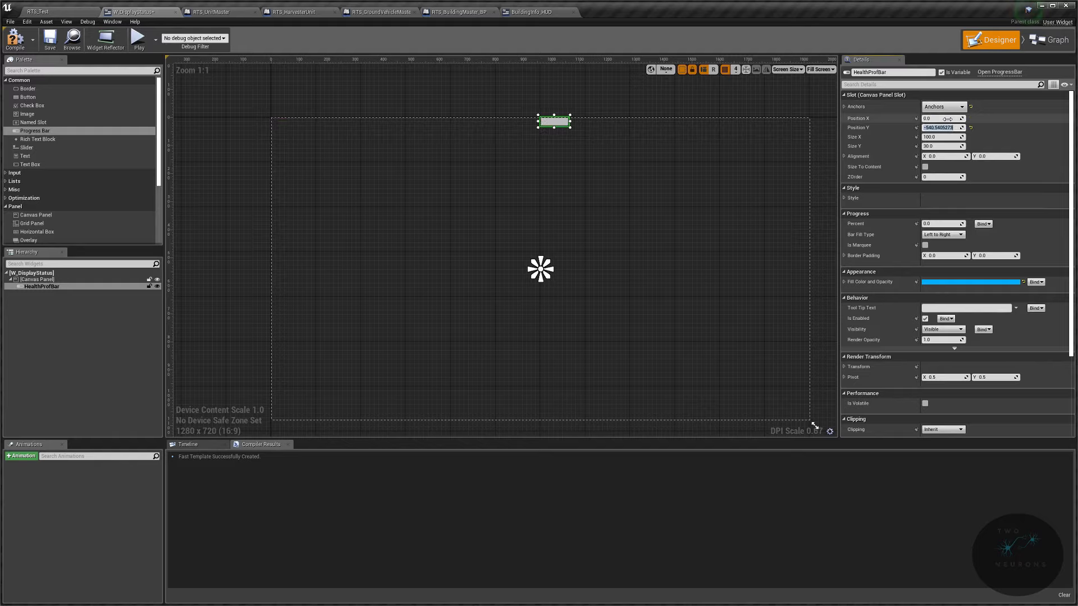
text(0)
key(Return)
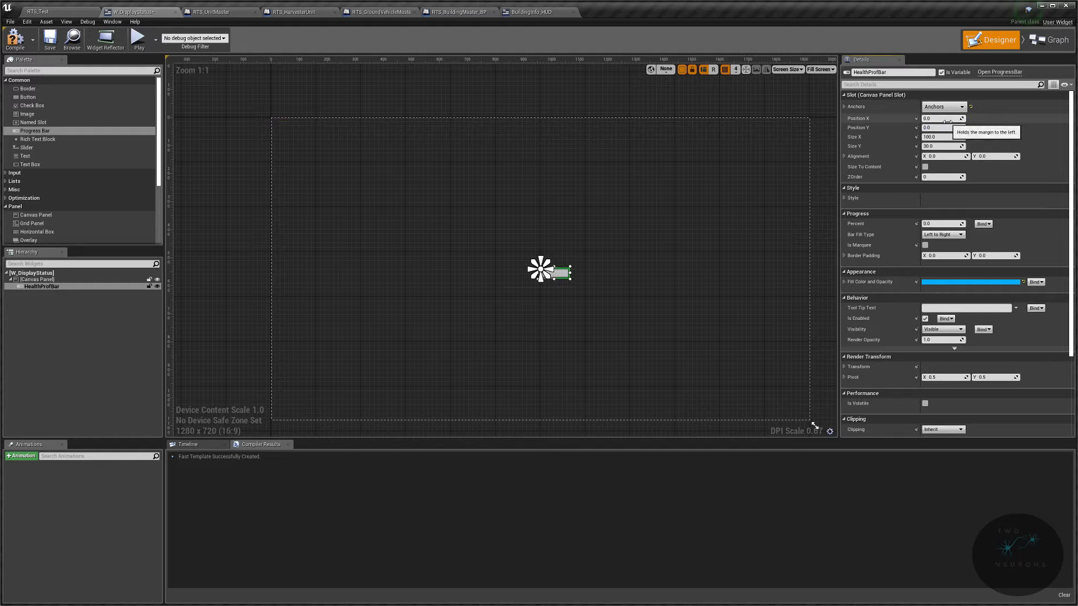
Step: Set HealthProfBar's X alignment to 0.5 and its Y size to 12
click(943, 157)
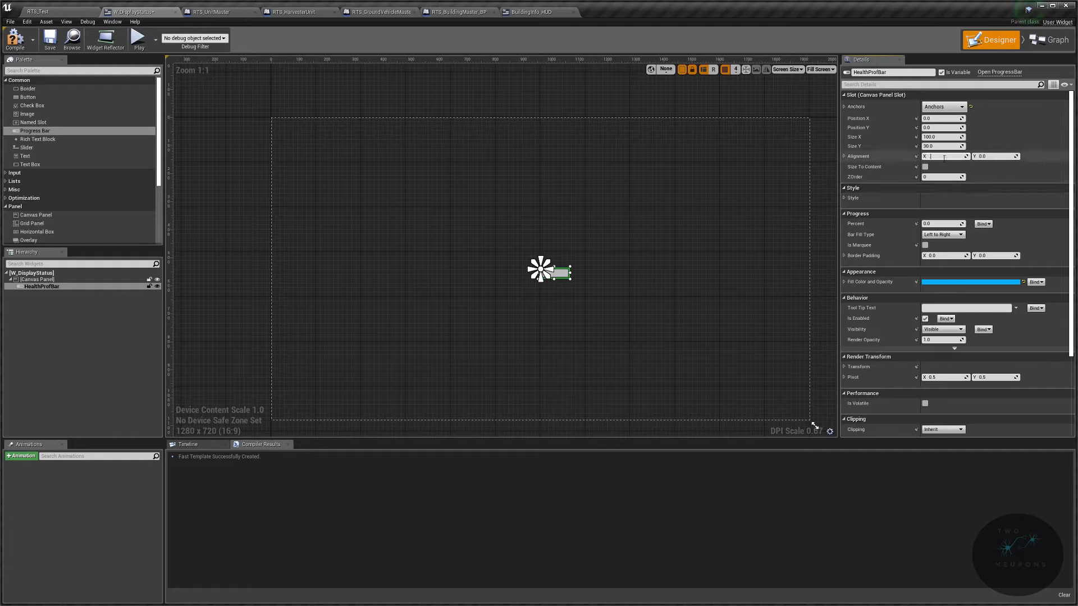
text(0.5)
key(Return)
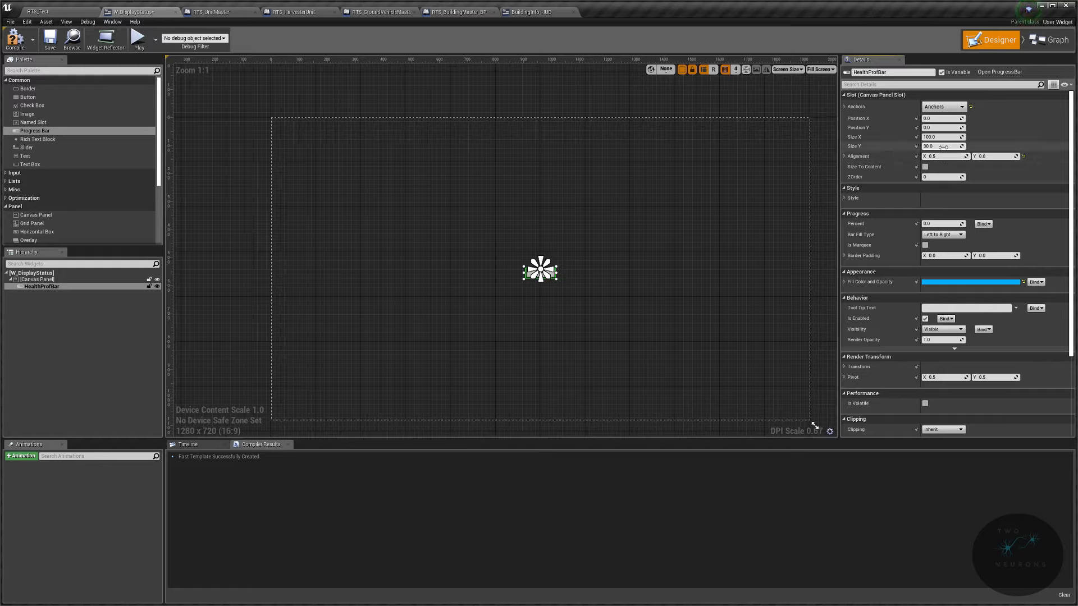
click(944, 147)
text(12)
key(Return)
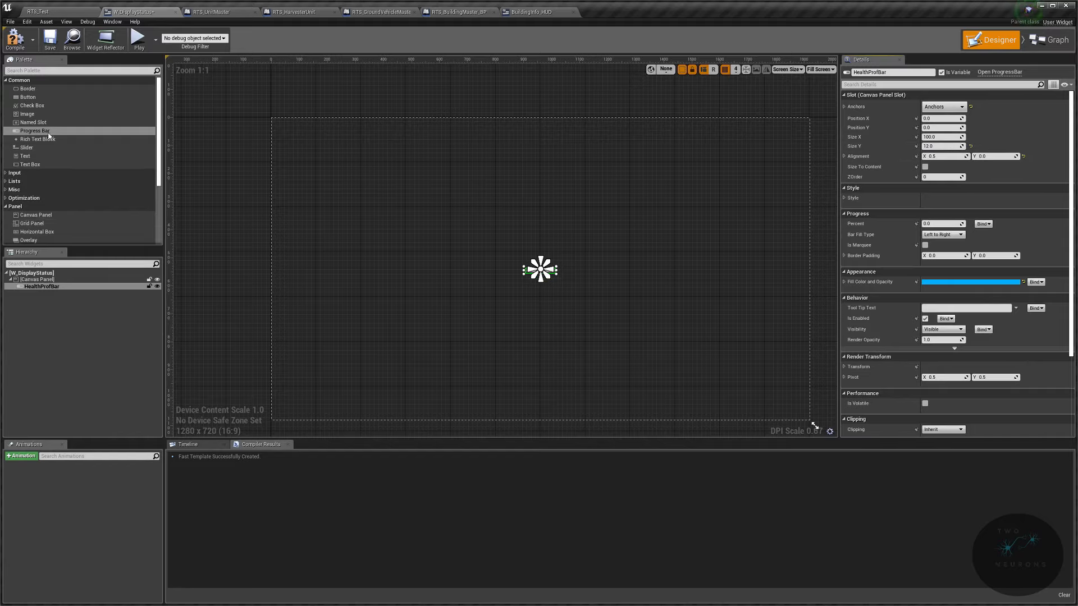
Step: Make a copy of HealthProfBar in the canvas panel and name it ArmorProgBar
click(43, 286)
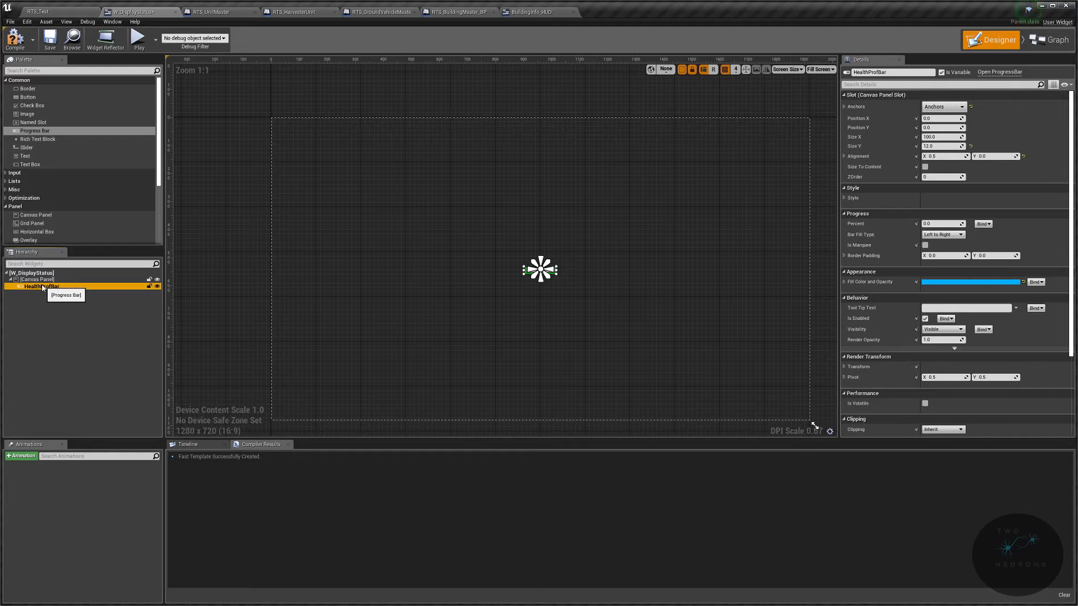
right_click(43, 287)
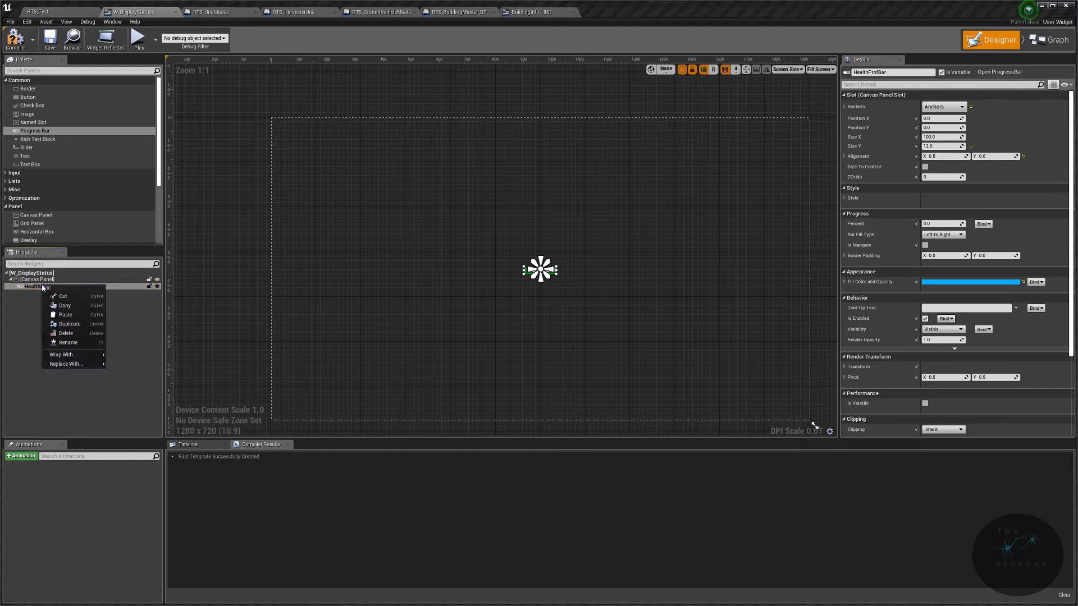
click(83, 315)
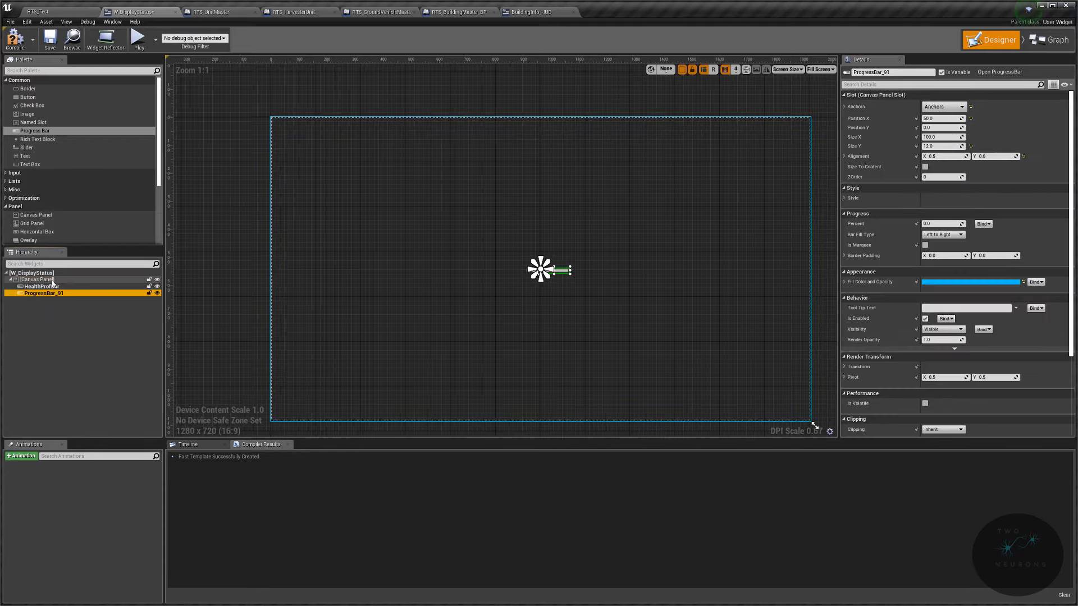
click(871, 72)
double_click(870, 72)
text(Ar)
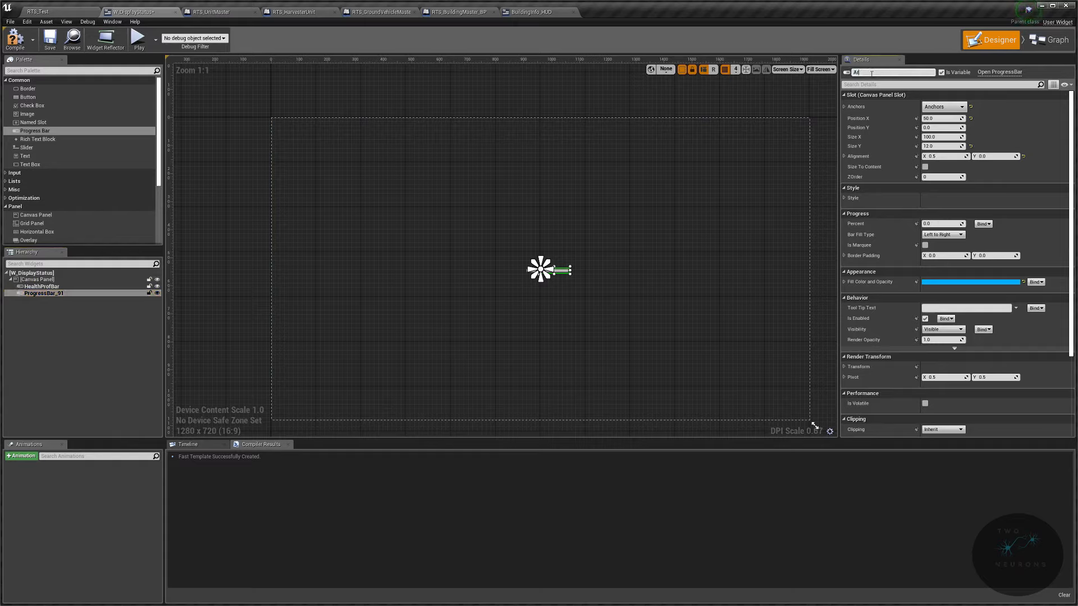
text(morProgBar)
key(Return)
Step: Set ArmorProgBar's X position to 0 and its Y position to 24
click(948, 120)
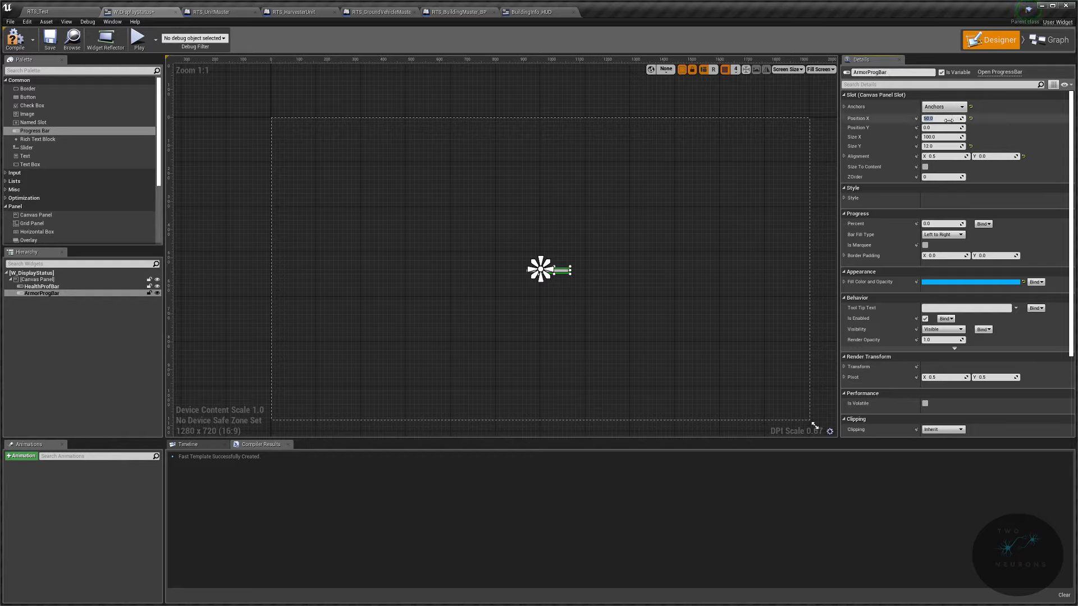
text(0)
key(Return)
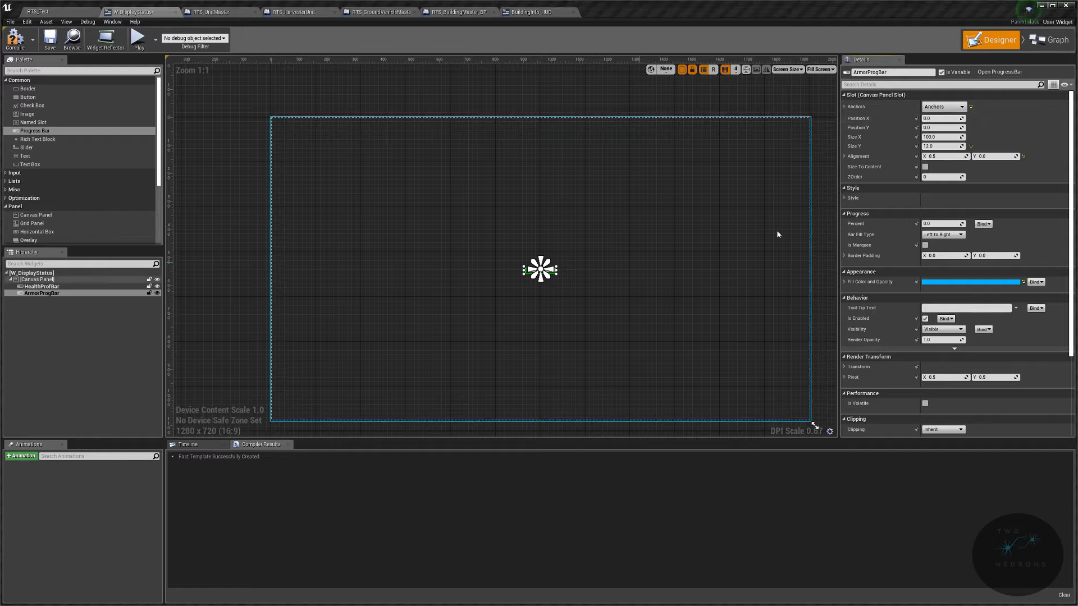
click(953, 128)
text(24)
key(Return)
scroll(512, 267, up, 9)
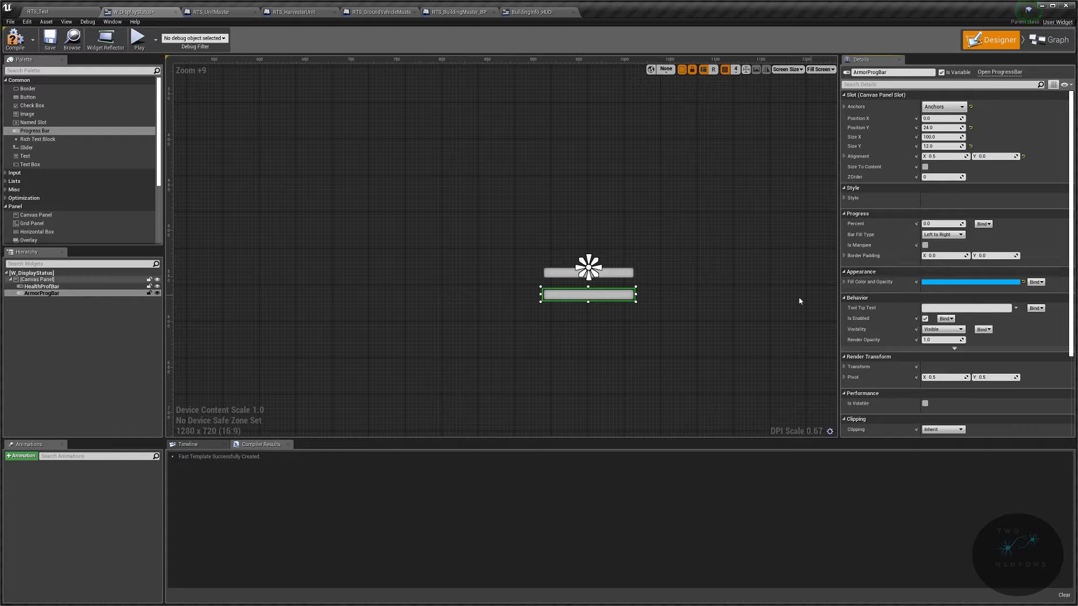
Step: Set ArmorProgBar's fill color to green with R 0, G 1 and B 0, and compile and save the widget
click(932, 282)
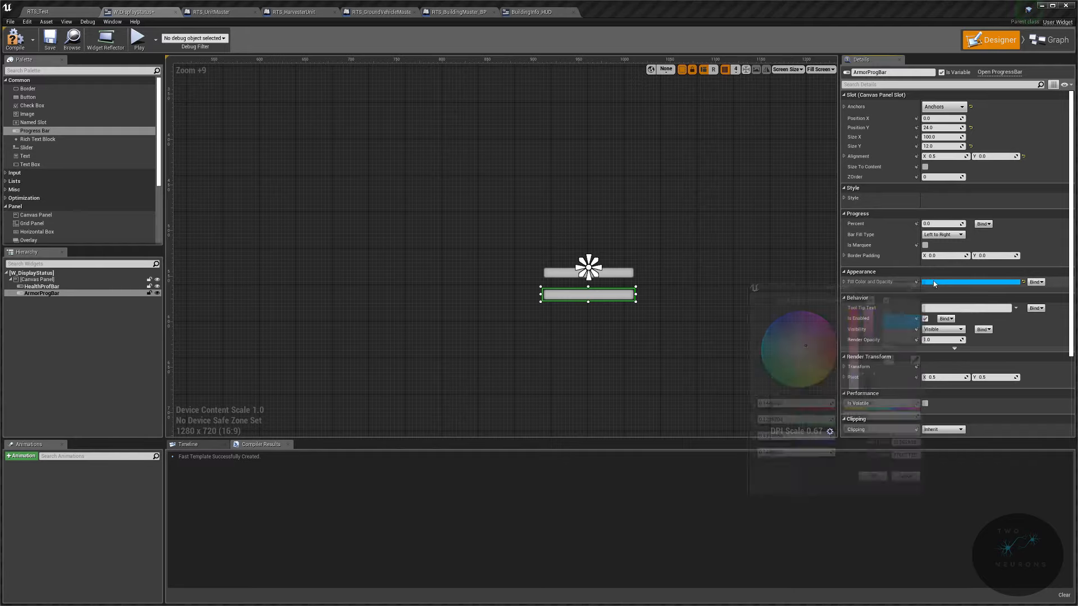
click(799, 411)
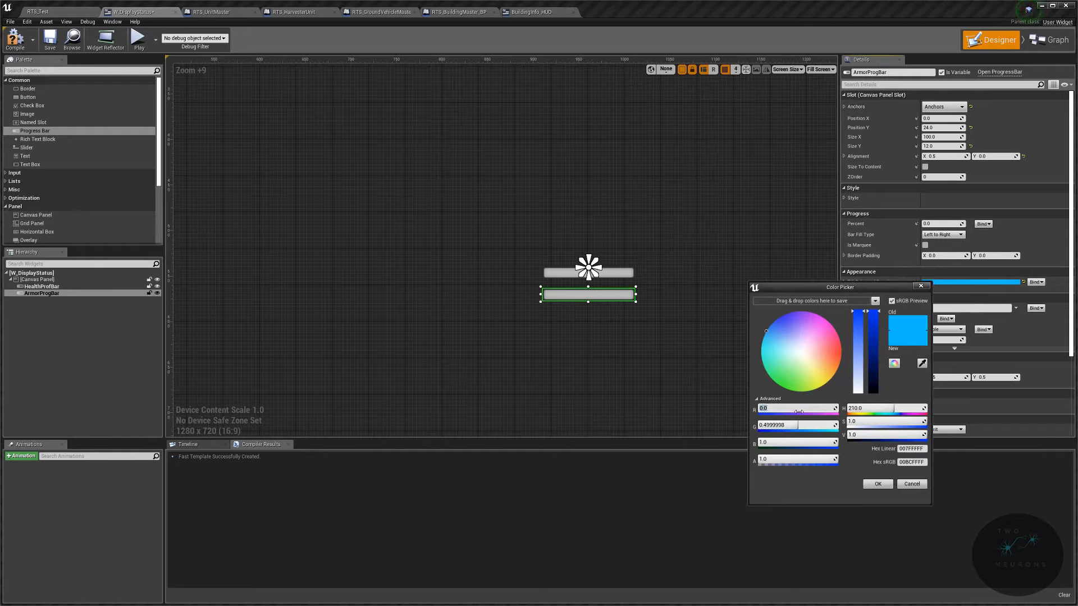
key(Tab)
text(1)
key(Tab)
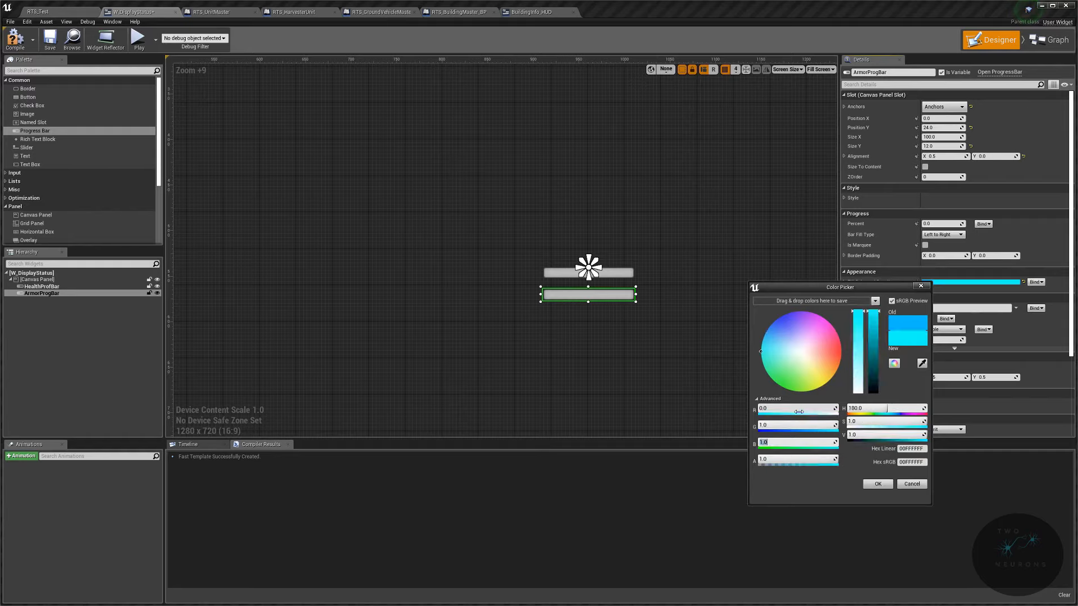
text(0)
key(Return)
click(877, 484)
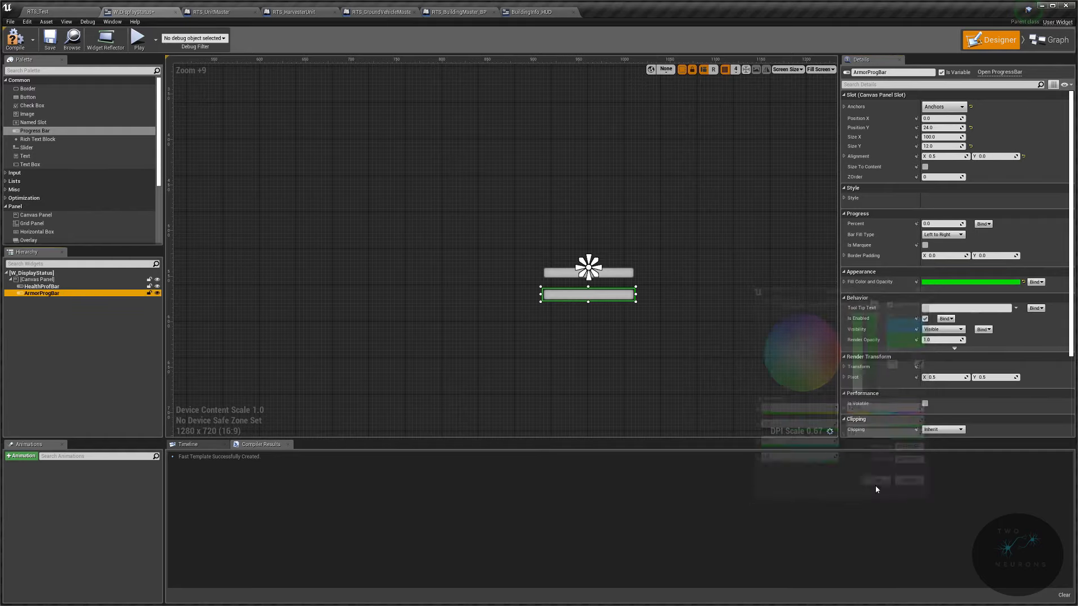
click(50, 36)
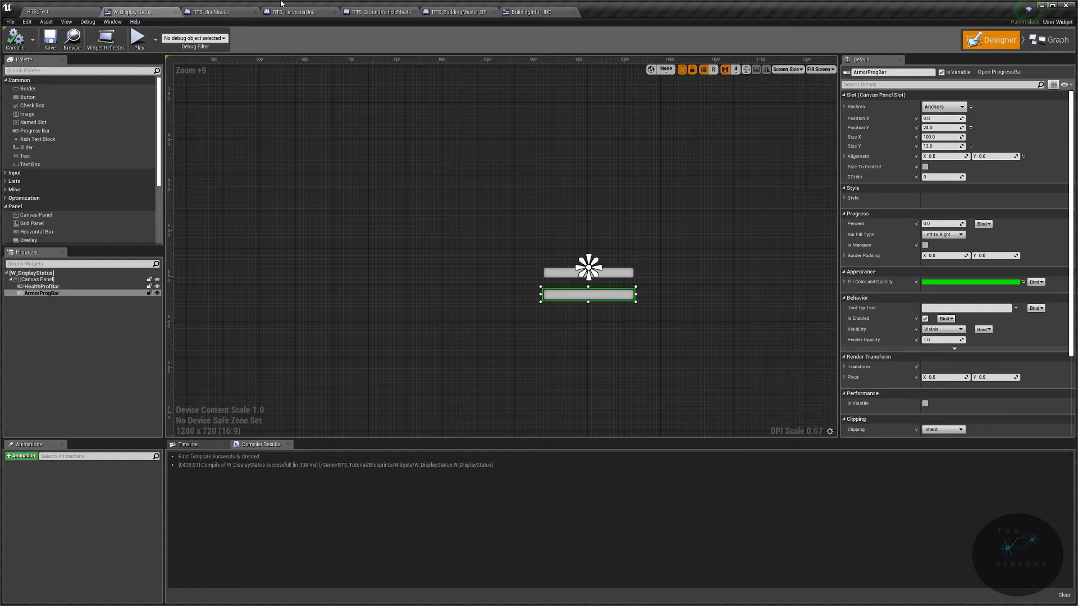
Step: Switch to the RTS_UnitMaster blueprint and close its On Training Complete, Set Unit Features and Get Target Building graphs, leaving the Event Graph open
click(222, 18)
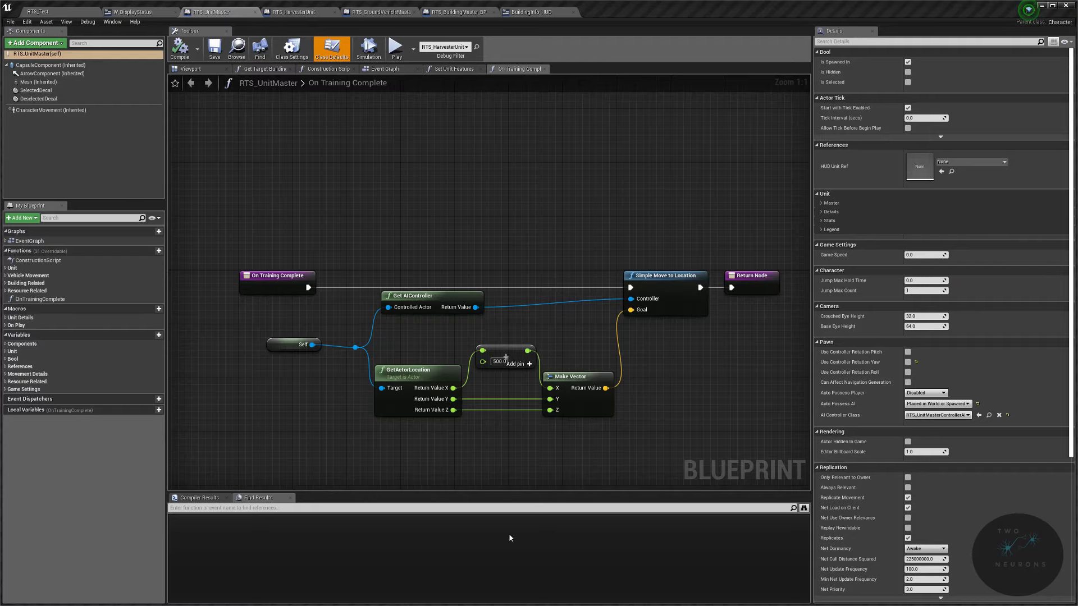
click(544, 68)
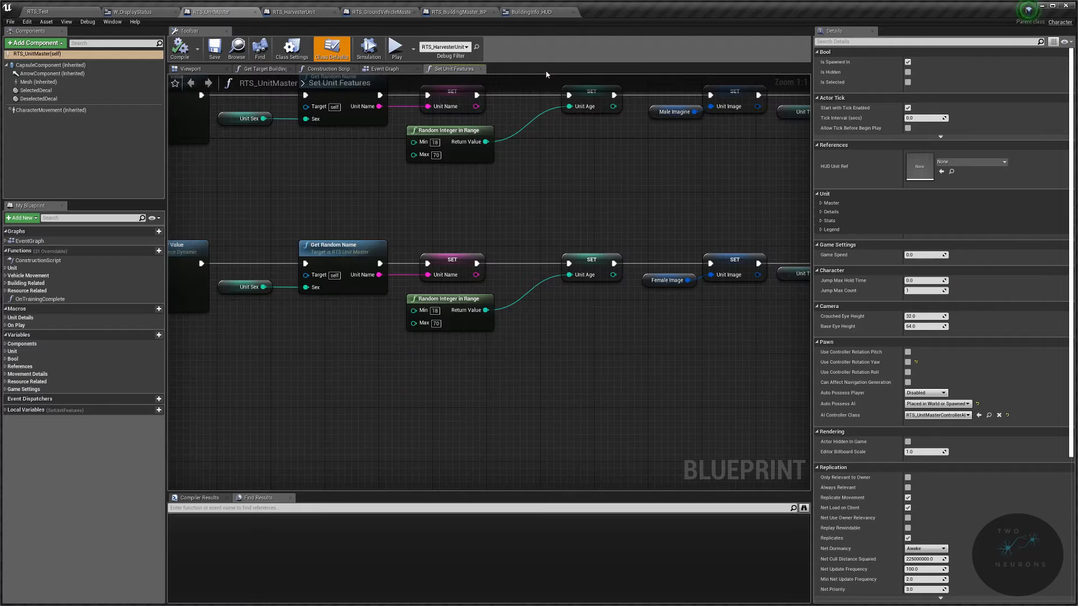
click(480, 69)
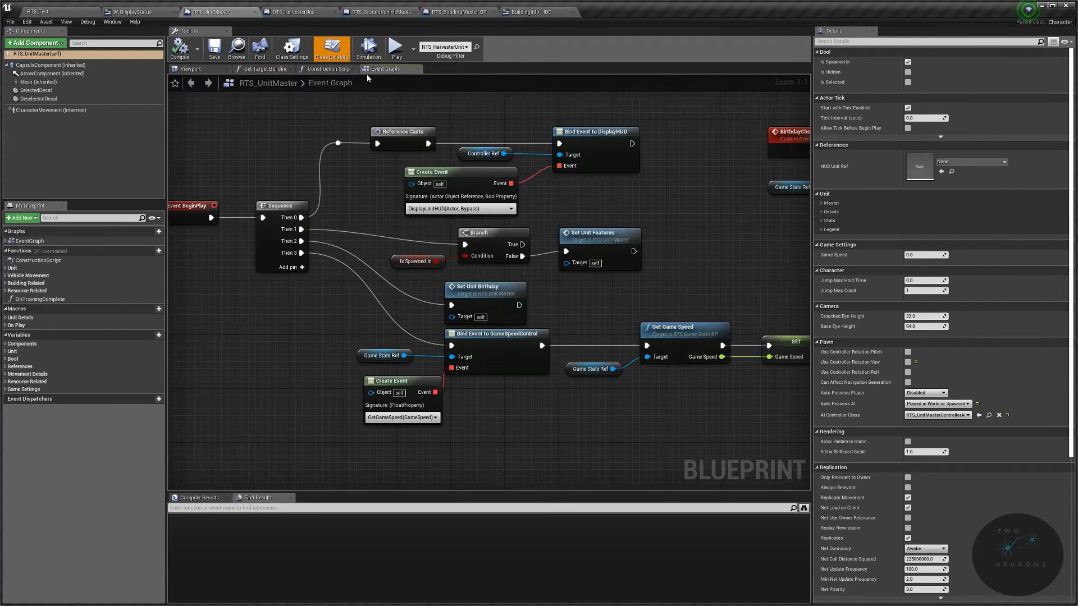
click(290, 68)
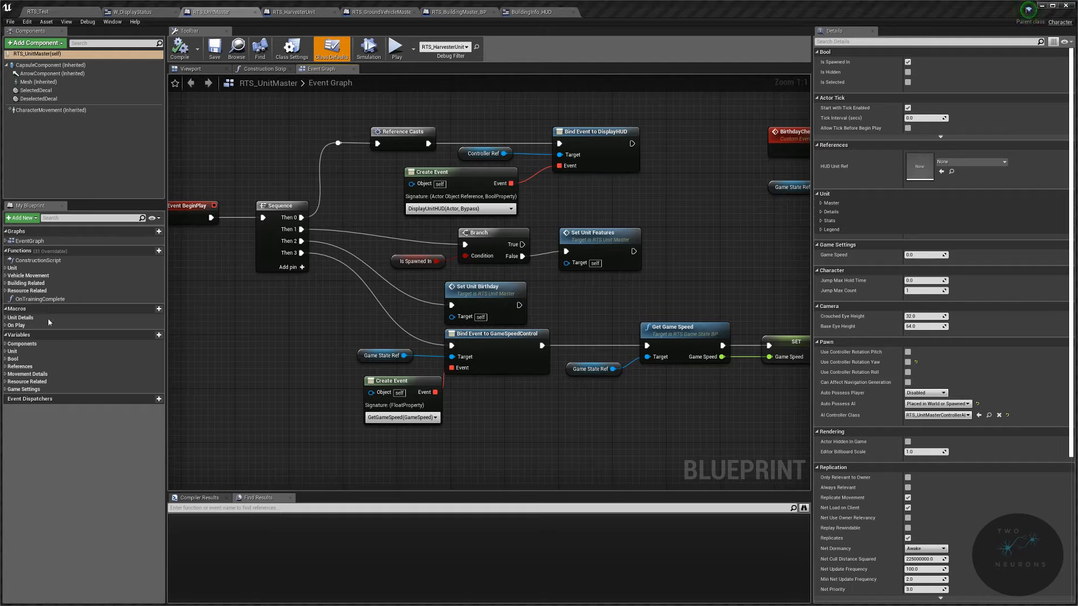
Step: Add a Float variable named CurrentHealth to RTS_UnitMaster and compile the blueprint
click(159, 335)
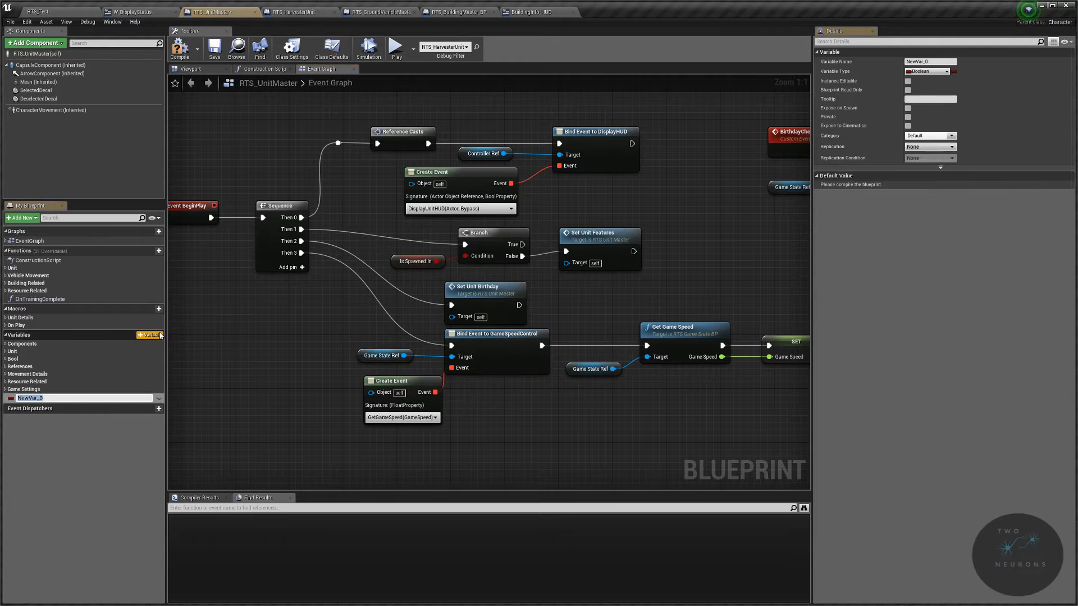
text(CurrentHealth)
key(Return)
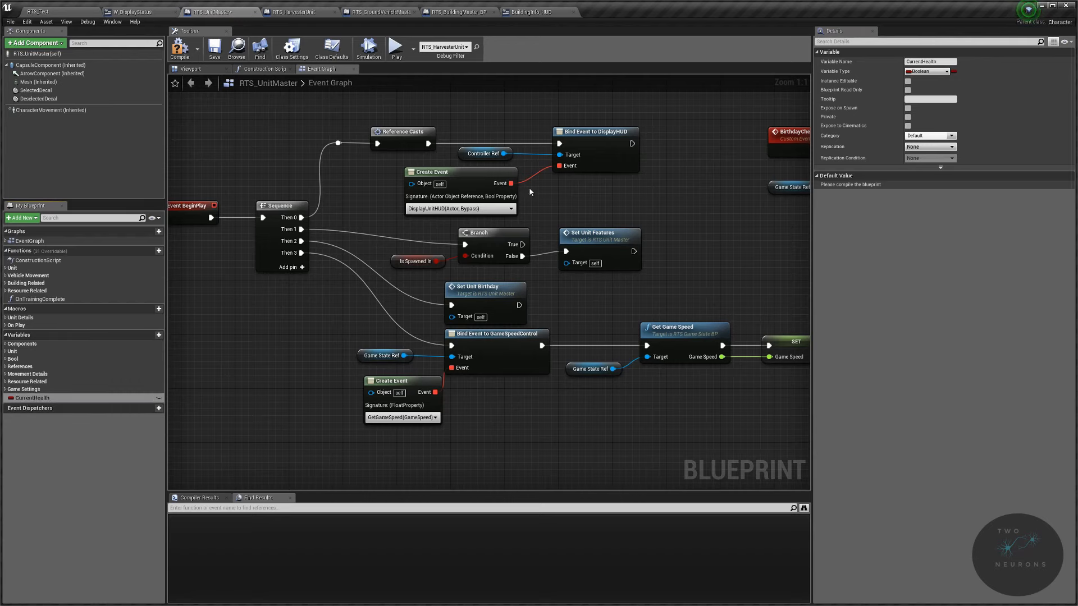
click(932, 71)
click(898, 125)
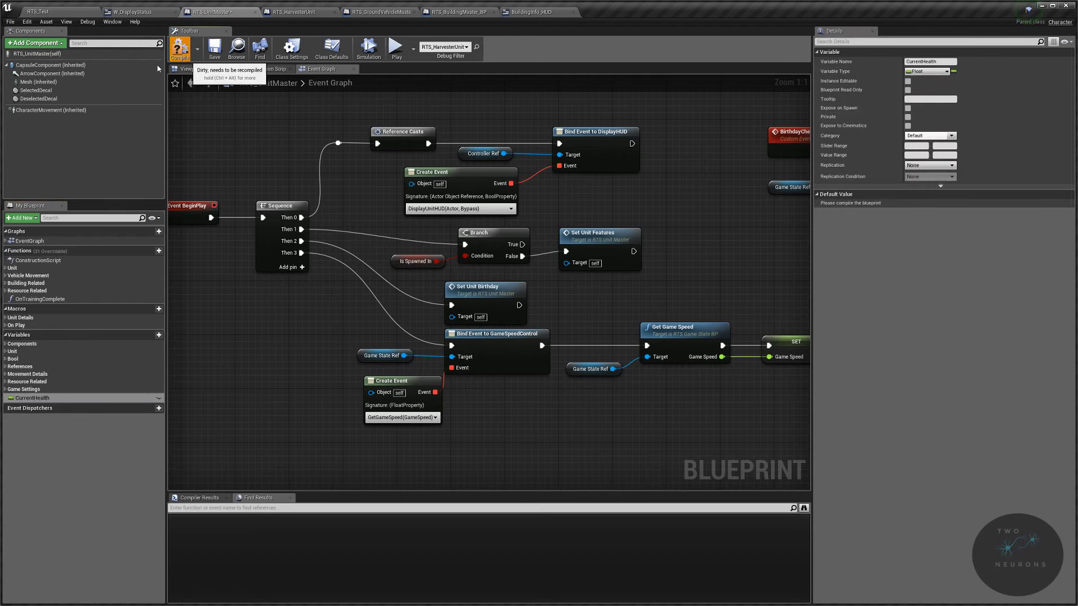
right_click(51, 398)
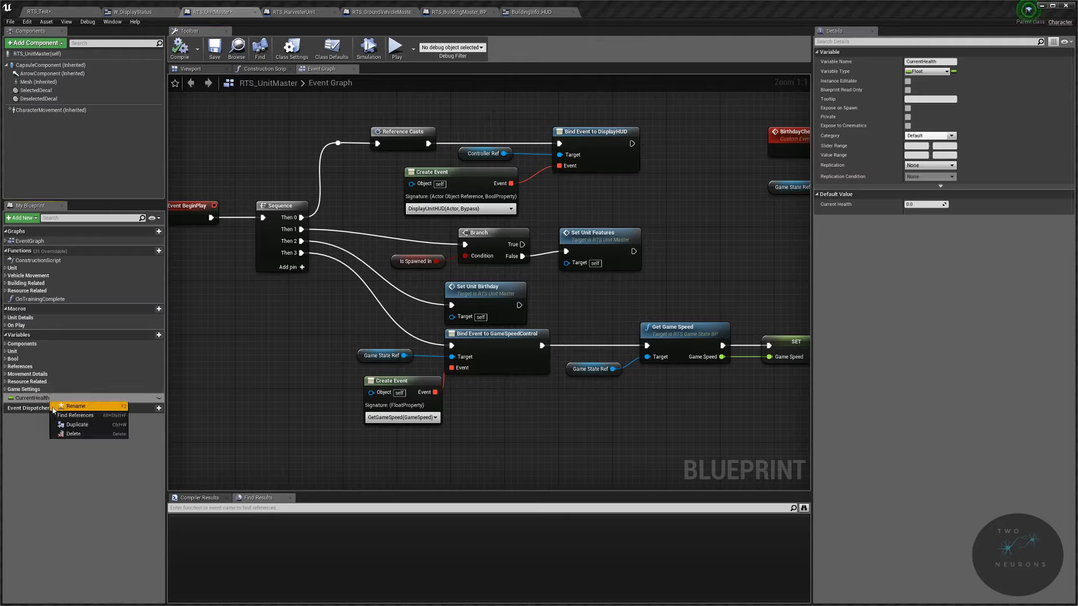
click(160, 339)
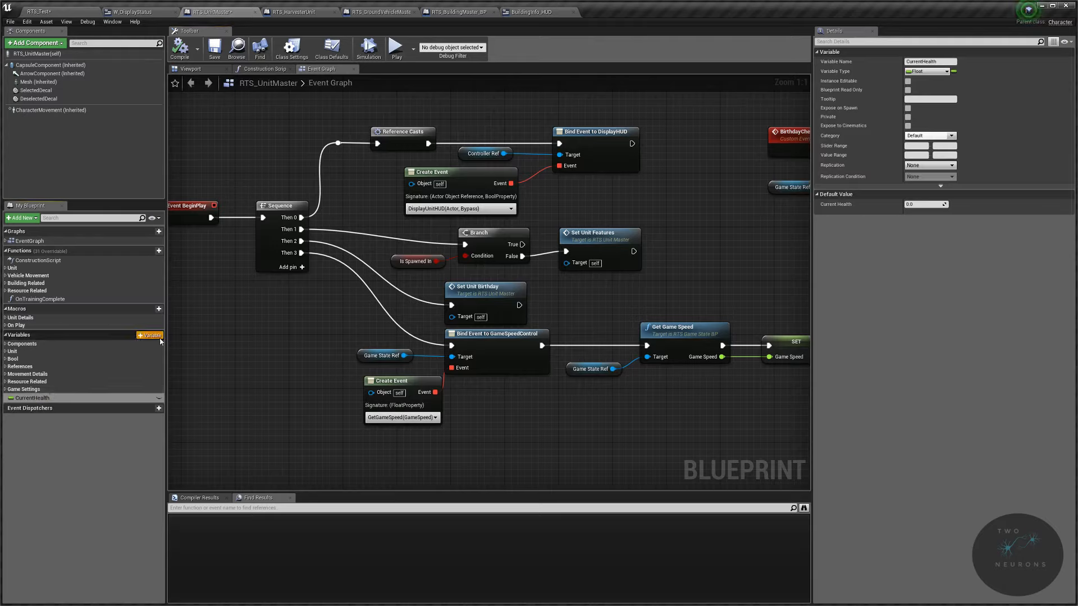
Step: Add three more Float variables named MaxHealth, CurrentArmor and MaxArmor, and compile the blueprint
click(159, 337)
text(MaxHealth)
key(Return)
click(160, 335)
text(CurrentArmor)
key(Return)
click(159, 335)
text(MaxArmor)
key(Return)
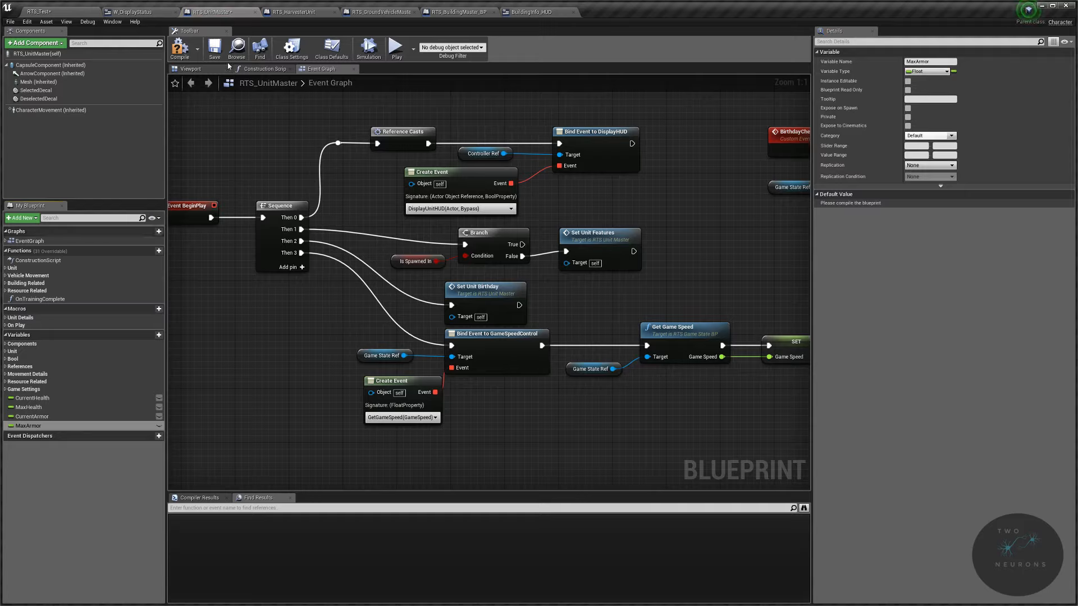
click(179, 55)
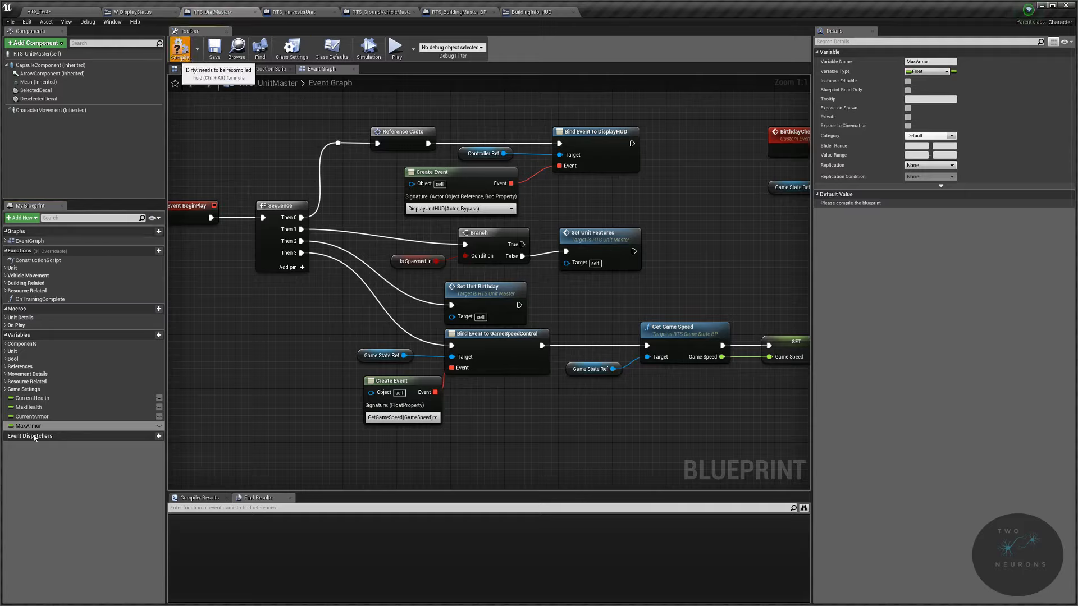